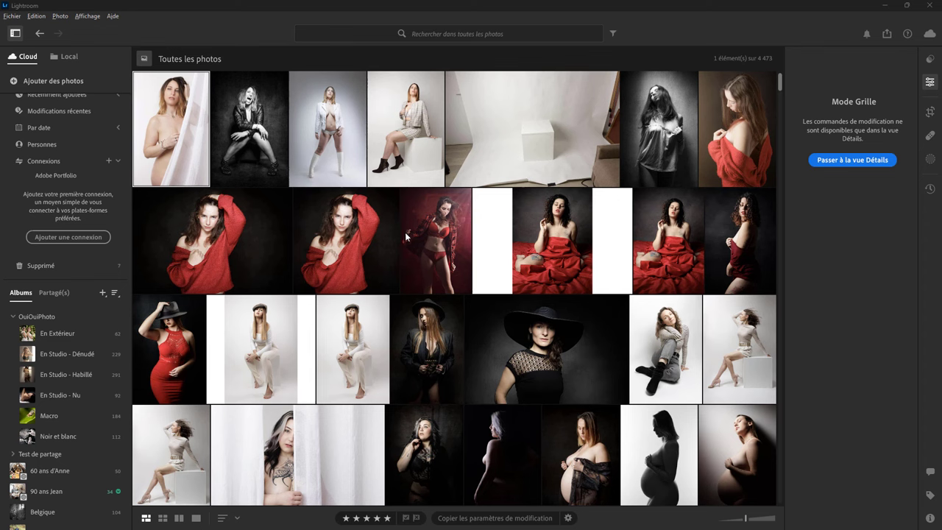
# Step: Browse the local Photos > 2024 folders (2024-03-06, 2024-03-04) and open 2024-01-15
pyautogui.click(70, 58)
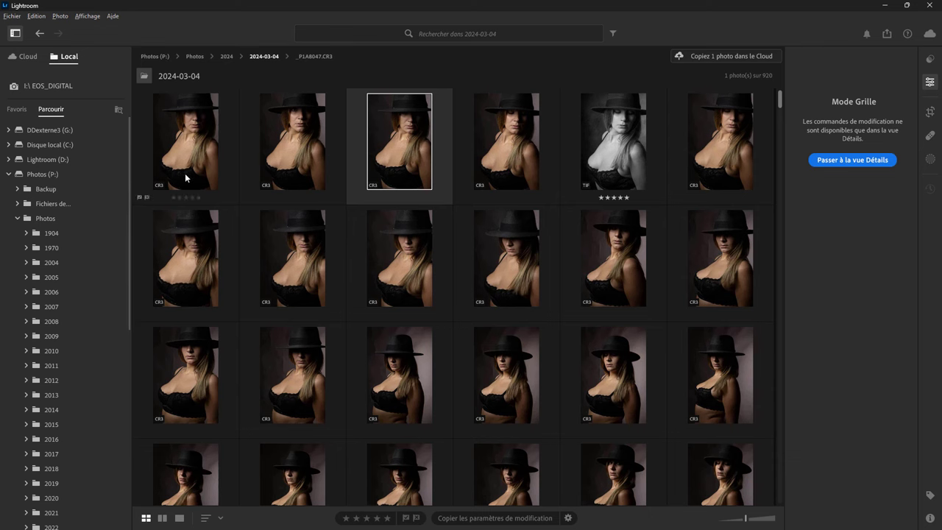
pyautogui.moveTo(186, 376)
pyautogui.moveTo(130, 319); pyautogui.dragTo(129, 406)
pyautogui.scroll(-2, 103, 456)
pyautogui.scroll(-3, 99, 471)
pyautogui.scroll(-1, 96, 482)
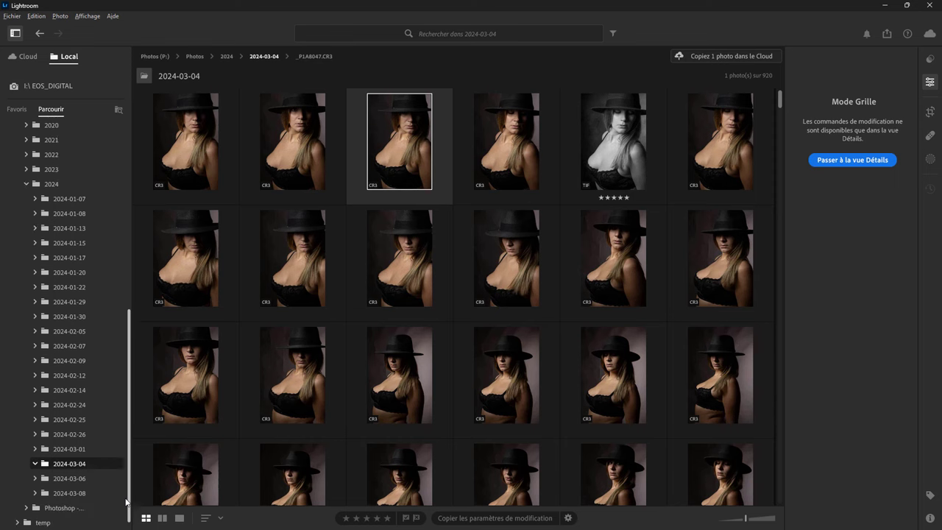
pyautogui.click(81, 480)
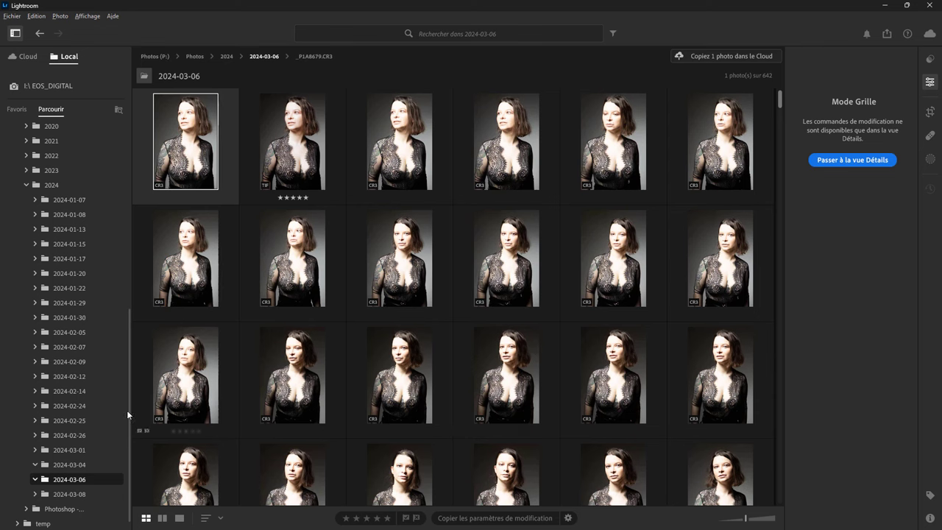
pyautogui.click(74, 464)
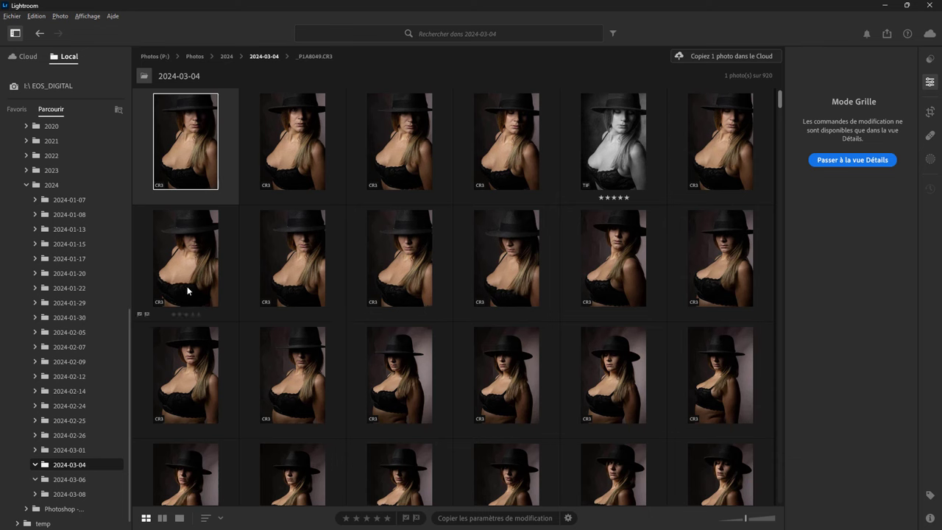
pyautogui.click(65, 242)
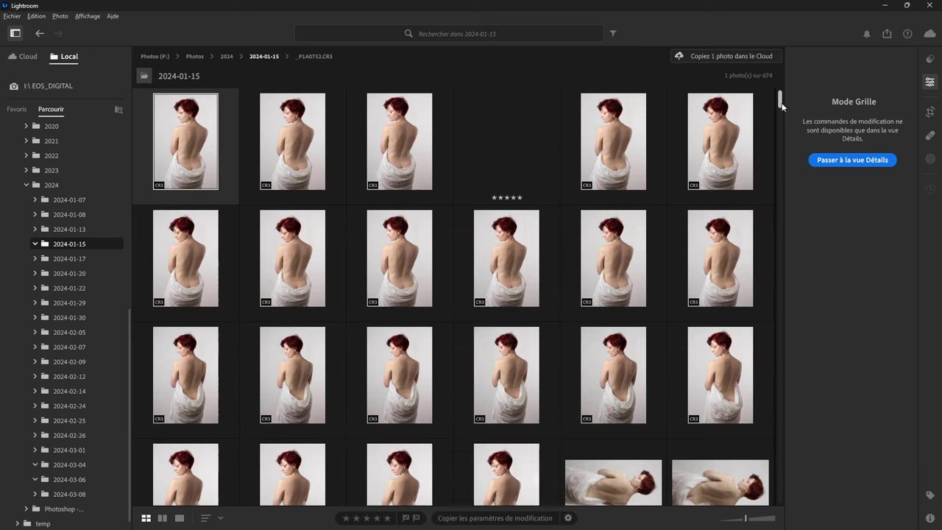
# Step: Scroll the 2024-01-15 grid, then switch to the 2024-03-04 hat portrait folder
pyautogui.moveTo(780, 102); pyautogui.dragTo(780, 131)
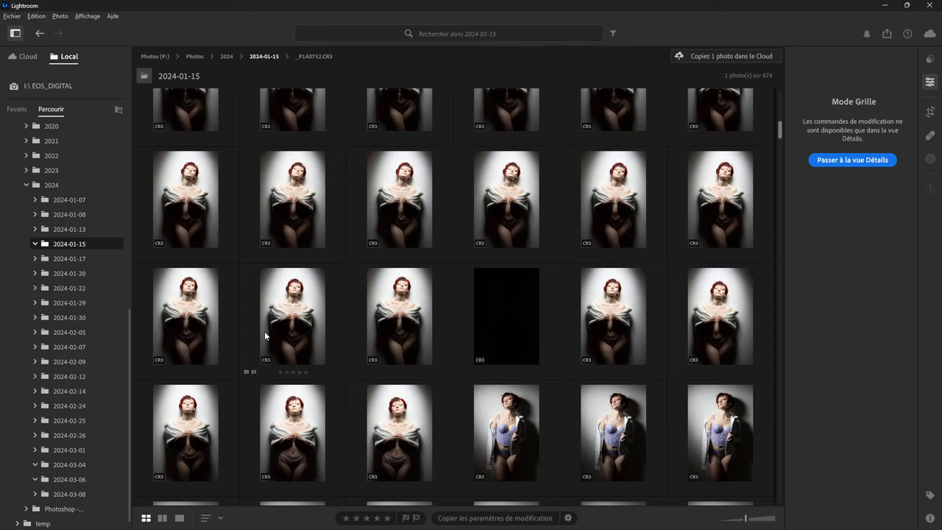
pyautogui.click(85, 464)
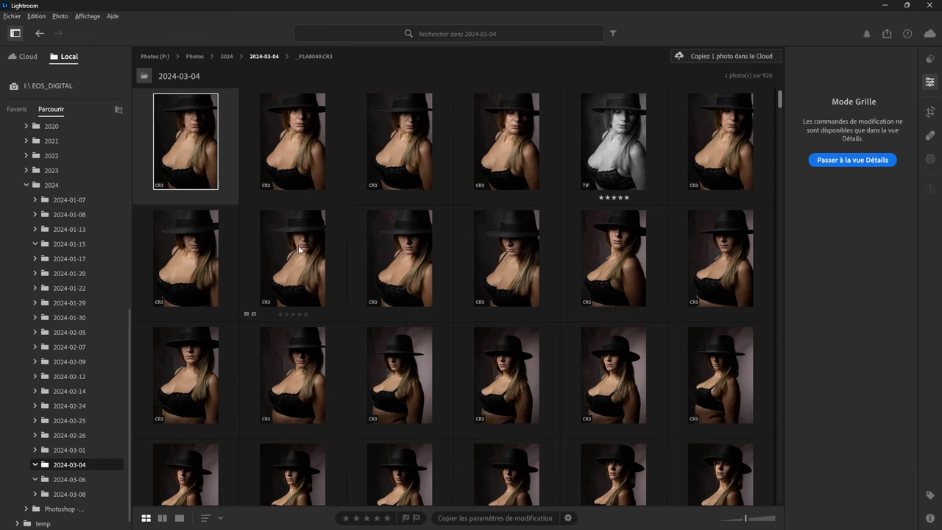
# Step: Open _P1A8049.CR3, convert it to black and white (N&B), and show the masking tools
pyautogui.doubleClick(182, 144)
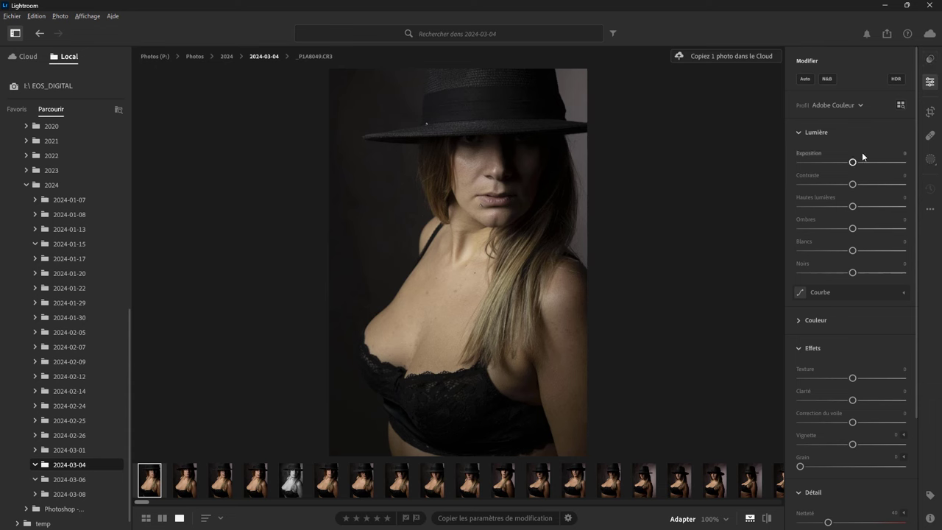
pyautogui.click(827, 79)
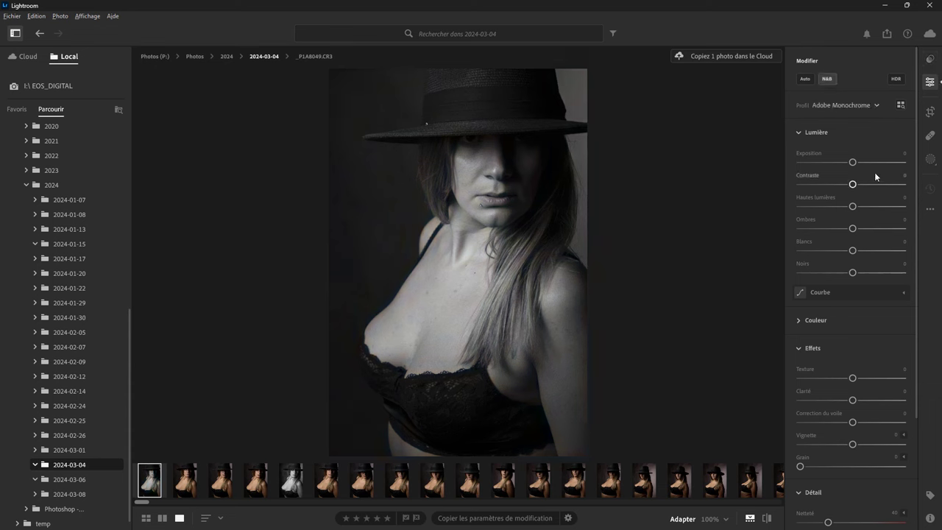
pyautogui.click(931, 159)
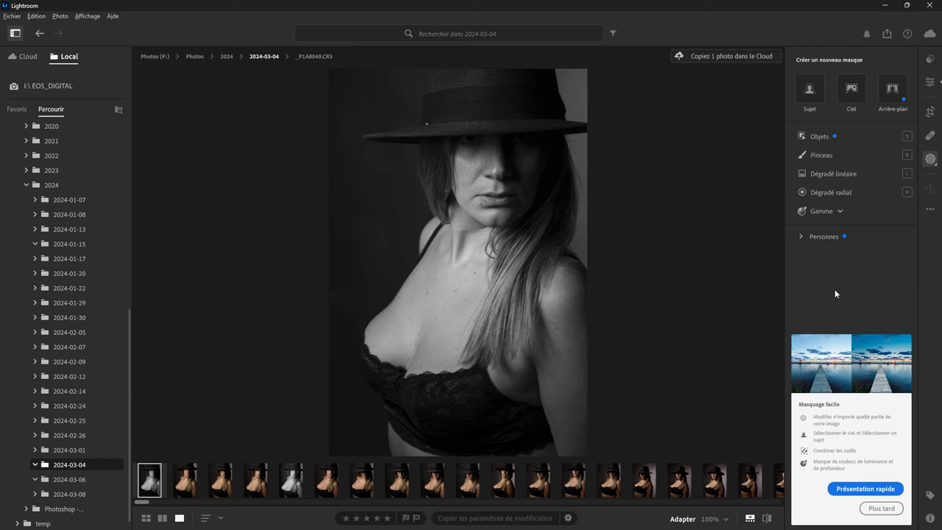
# Step: Create Masque 1 from Pers. 1, limited to Peau du visage instead of the whole person
pyautogui.click(800, 237)
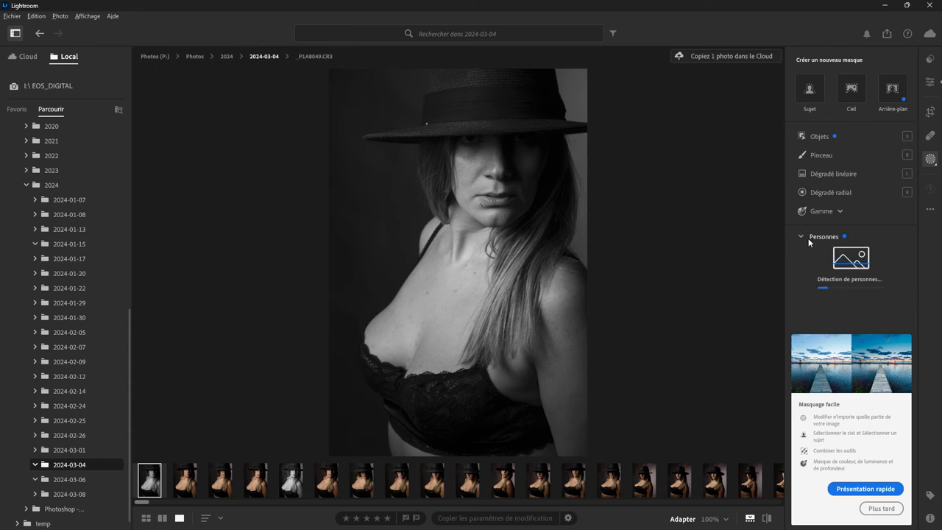
pyautogui.moveTo(823, 236)
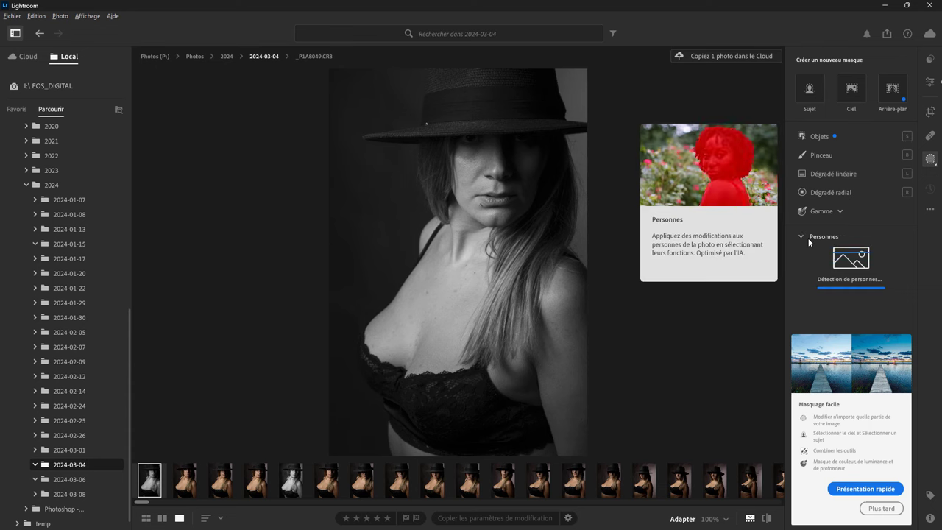
pyautogui.click(813, 264)
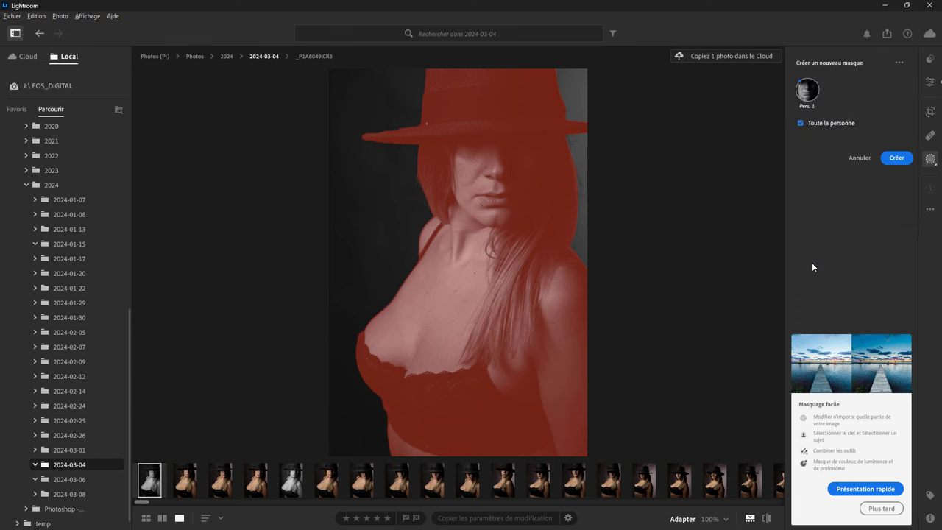
pyautogui.click(816, 144)
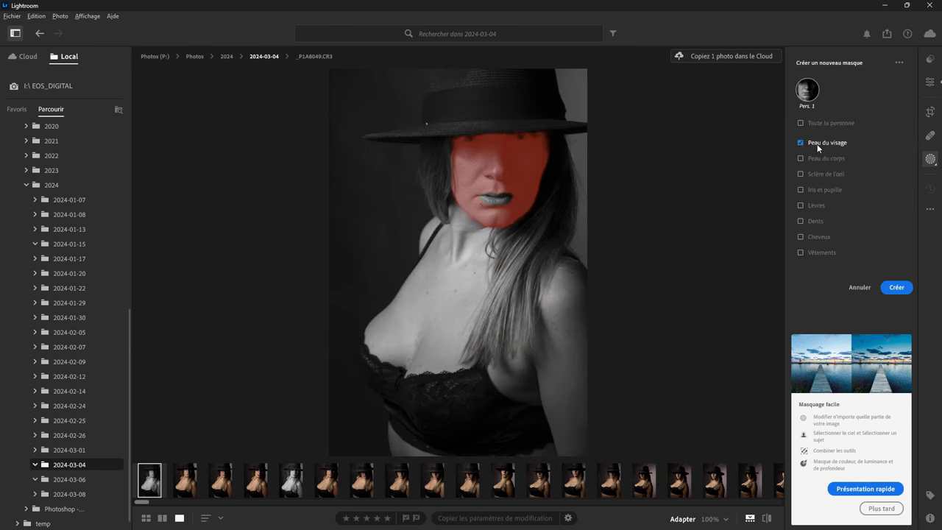
pyautogui.click(898, 286)
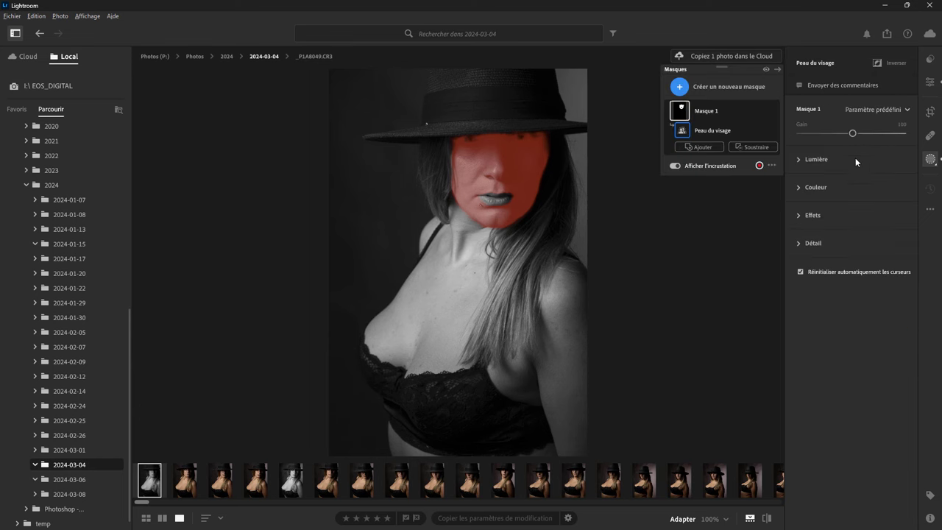
# Step: Set the face-skin mask's Blancs (Whites) to +29 under Lumière
pyautogui.click(800, 159)
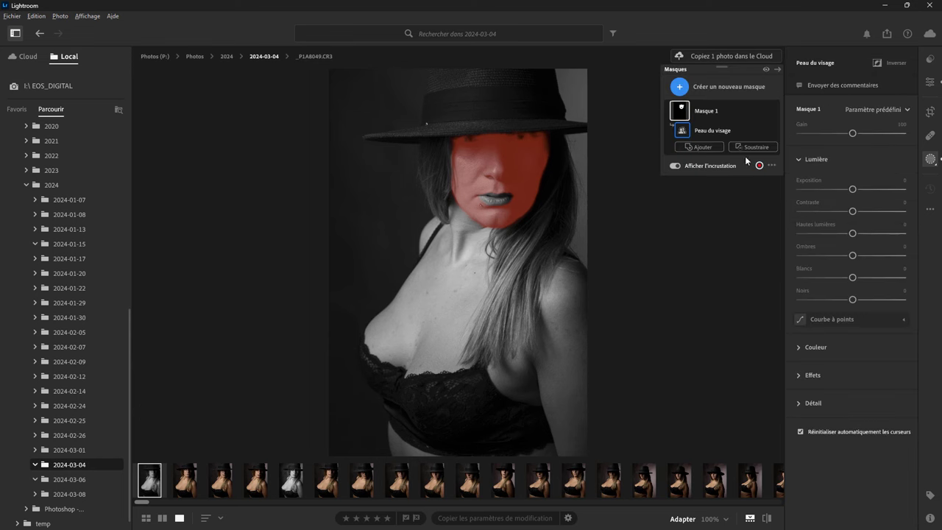
pyautogui.click(853, 277)
pyautogui.moveTo(852, 277)
pyautogui.mouseDown()
pyautogui.moveTo(871, 281)
pyautogui.moveTo(843, 281)
pyautogui.moveTo(881, 280)
pyautogui.moveTo(847, 282)
pyautogui.moveTo(867, 281)
pyautogui.mouseUp()
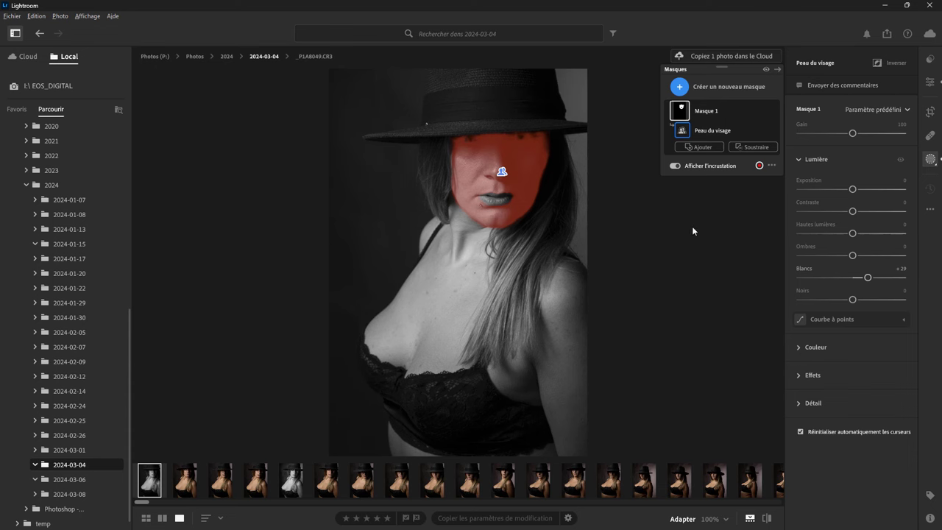
pyautogui.click(758, 165)
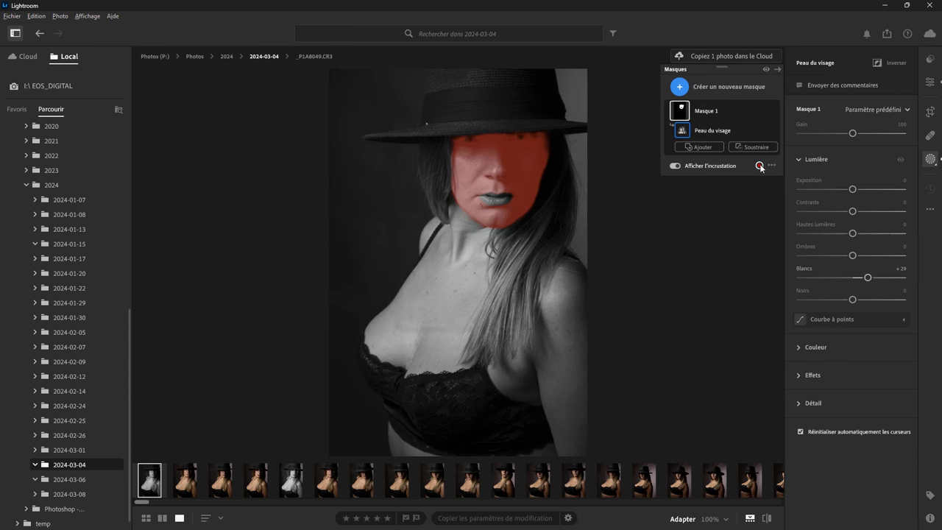
# Step: Turn off the red mask overlay and give the black-and-white portrait five stars
pyautogui.click(537, 215)
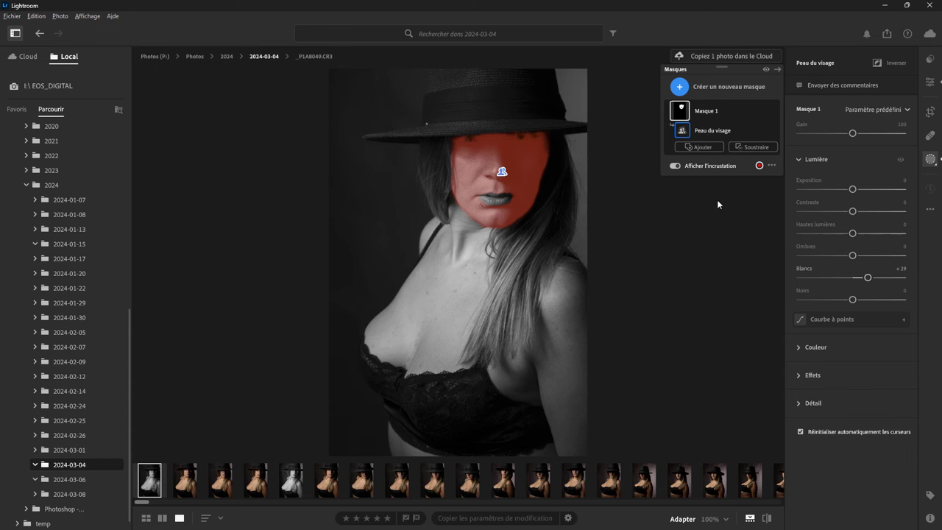
pyautogui.click(675, 166)
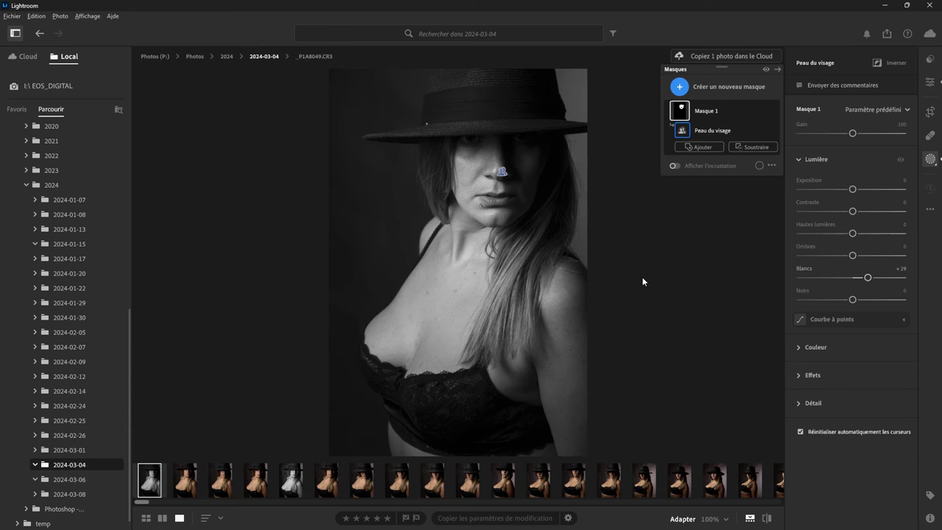
pyautogui.click(387, 518)
# Step: View colour shots _P1A8048 and _P1A8047, then switch to the 2024-03-04 folder in File Explorer
pyautogui.click(197, 484)
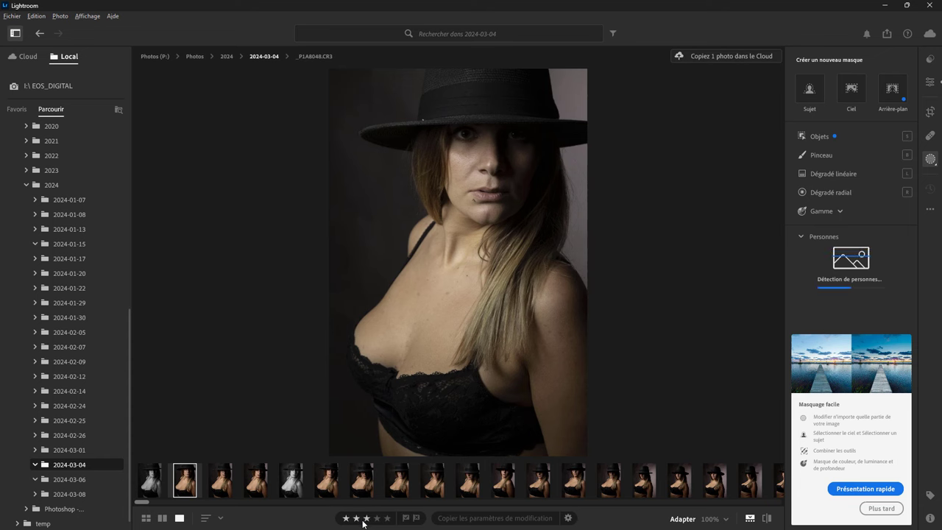
pyautogui.click(227, 490)
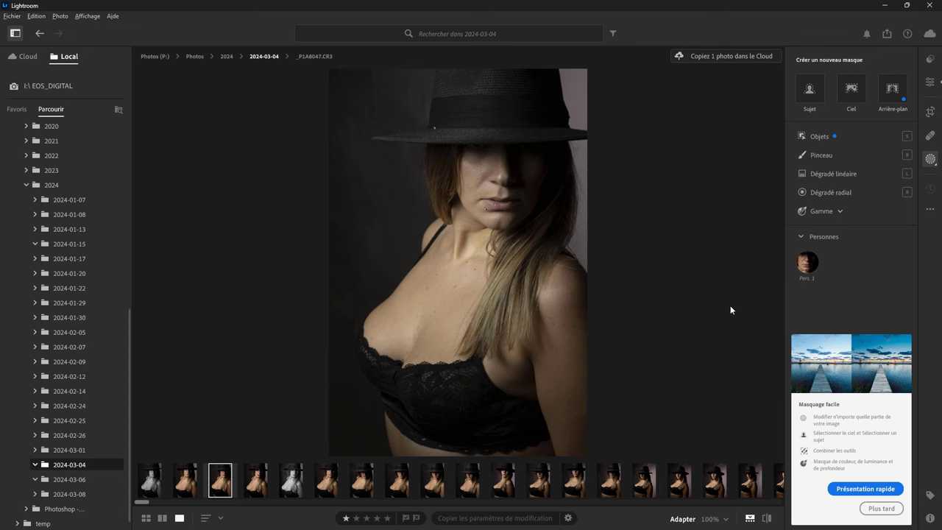
pyautogui.hotkey('alt', 'Tab')
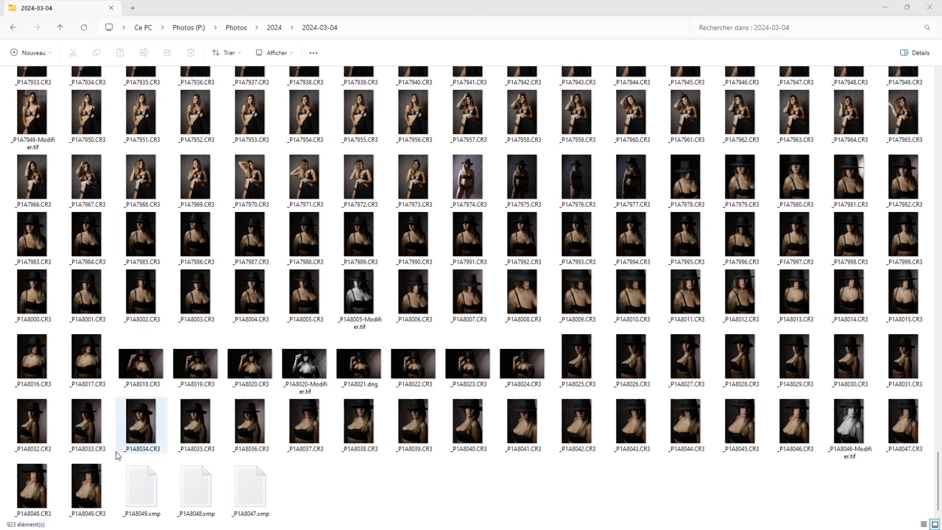
# Step: Relaunch Adobe Lightroom from the Start menu app search
pyautogui.click(15, 518)
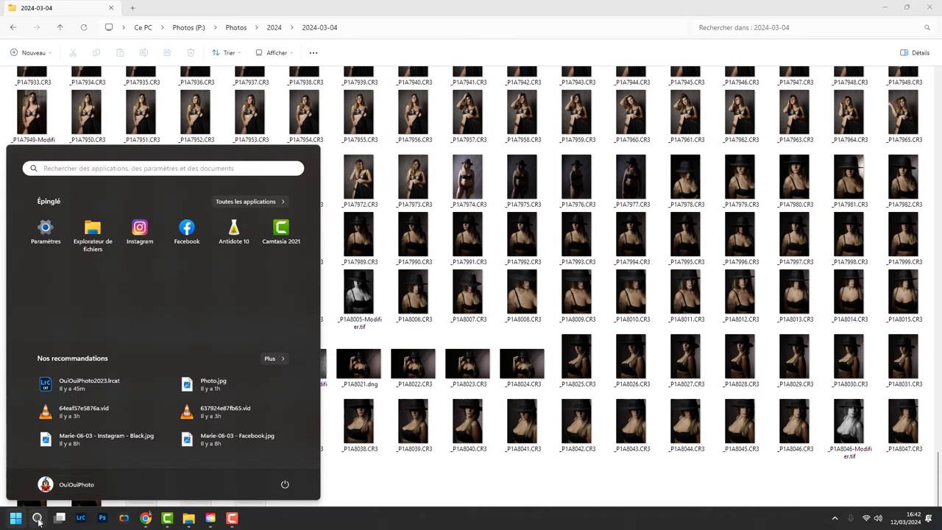
pyautogui.click(37, 518)
pyautogui.click(63, 213)
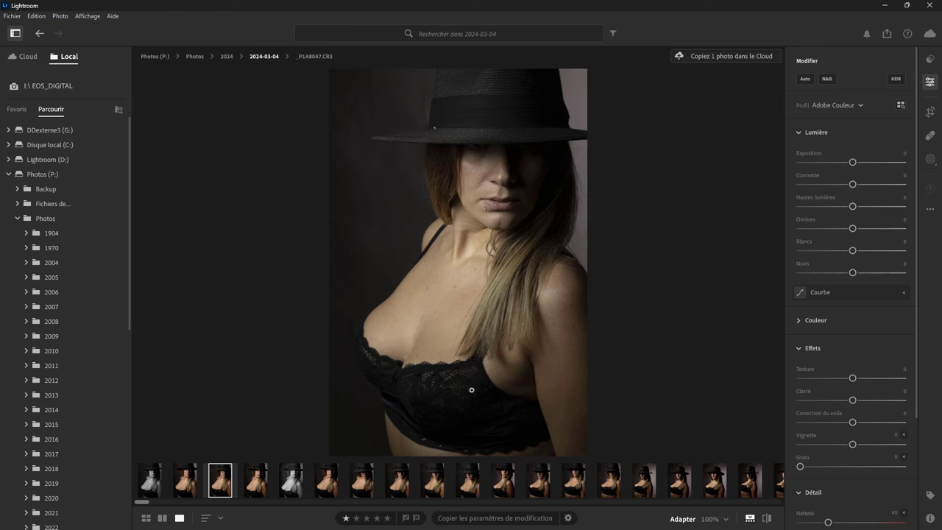
# Step: Reselect the black-and-white portrait and check its face-skin Masque 1 in Masking
pyautogui.click(149, 482)
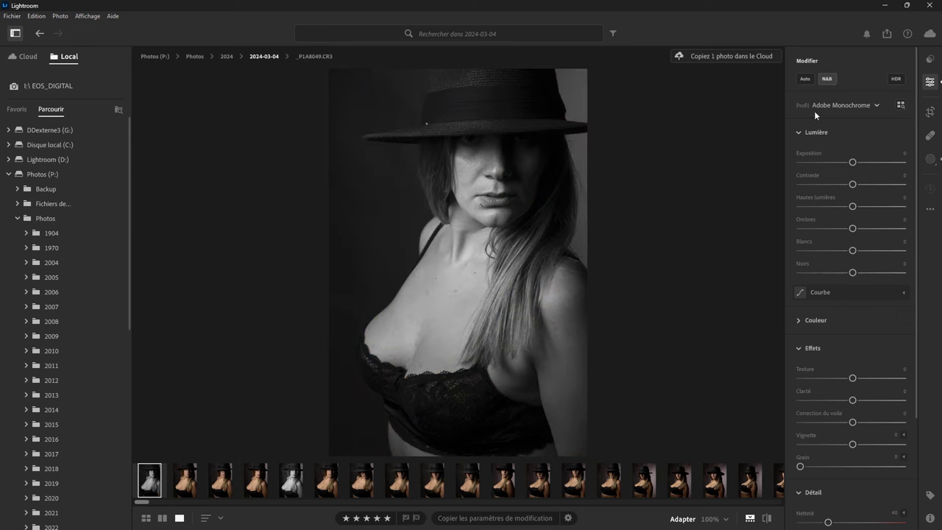
pyautogui.click(931, 161)
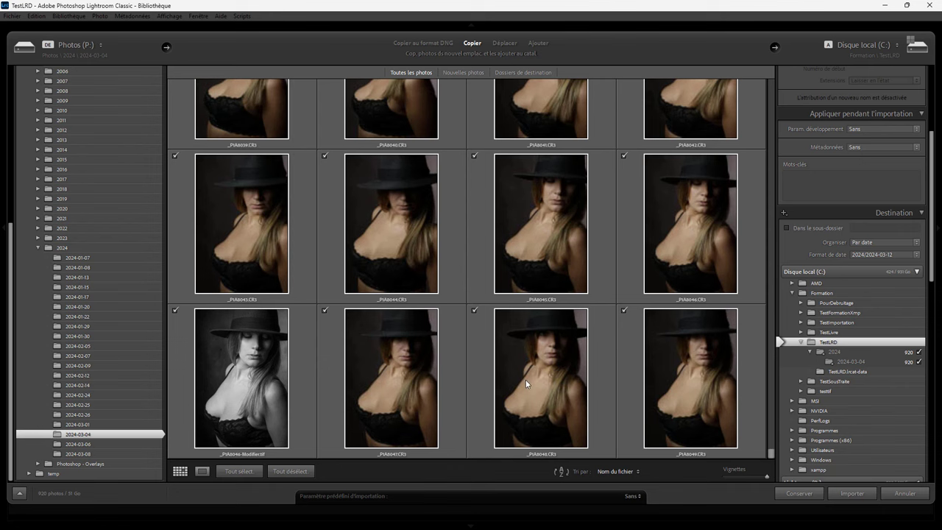
# Step: Deselect all, tick _P1A8046 through _P1A8049, and import those four photos
pyautogui.click(284, 469)
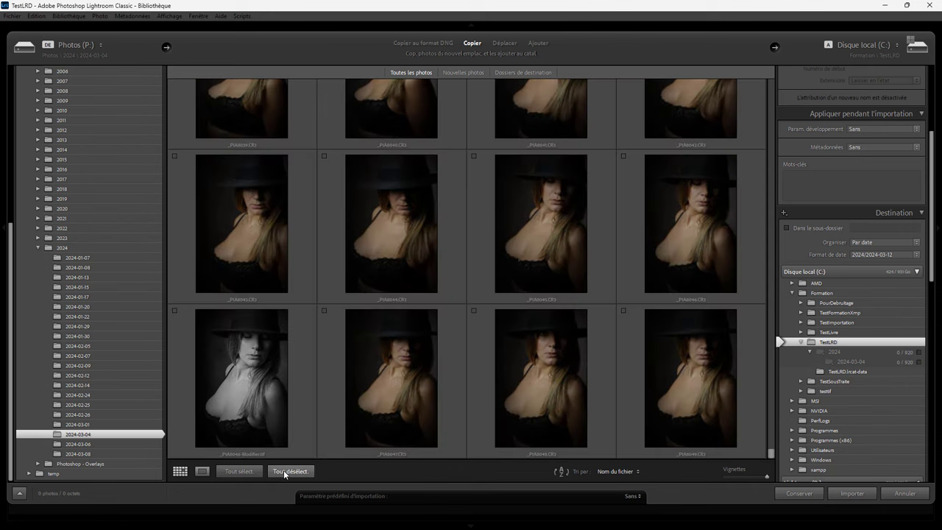
pyautogui.click(624, 309)
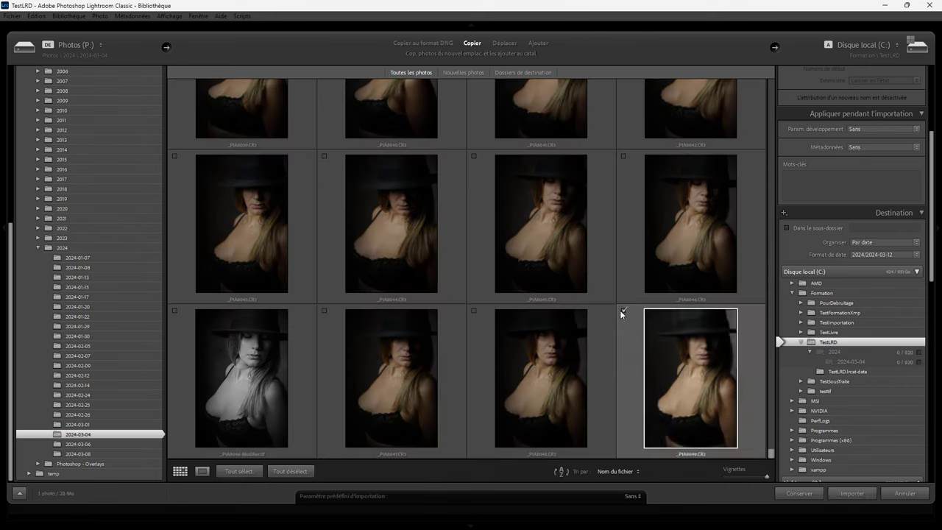
pyautogui.click(473, 310)
pyautogui.click(325, 310)
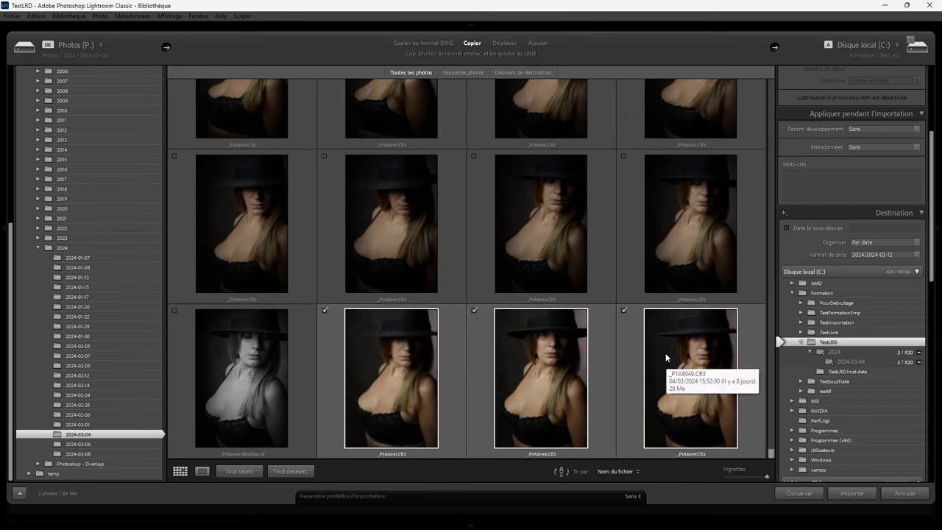
pyautogui.click(623, 155)
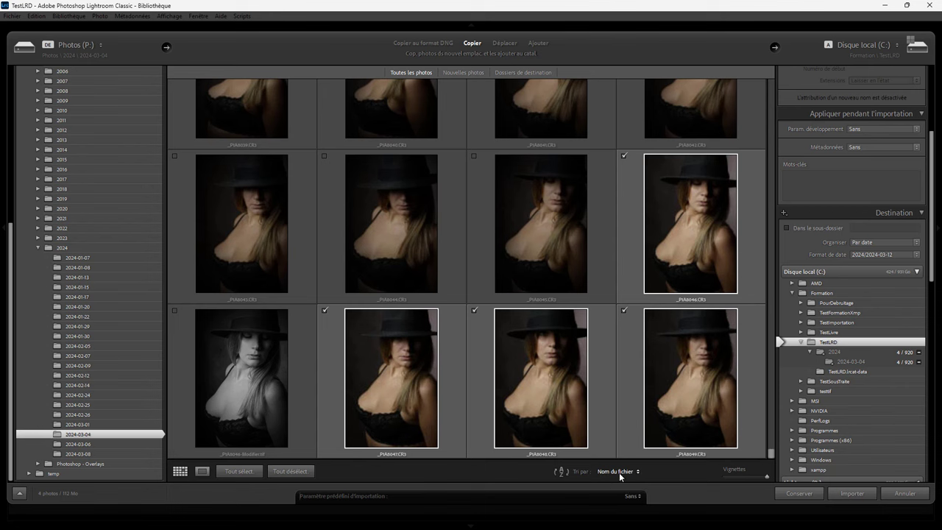
pyautogui.click(618, 472)
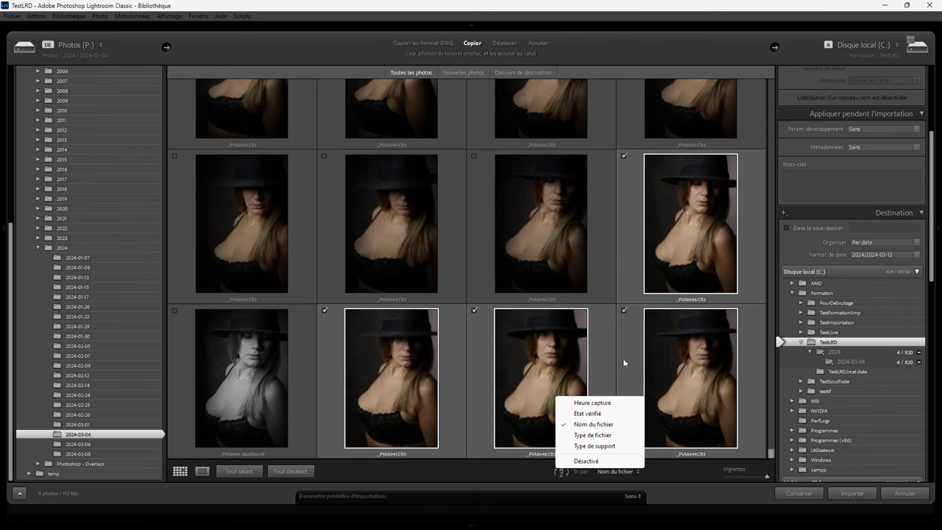
pyautogui.click(854, 493)
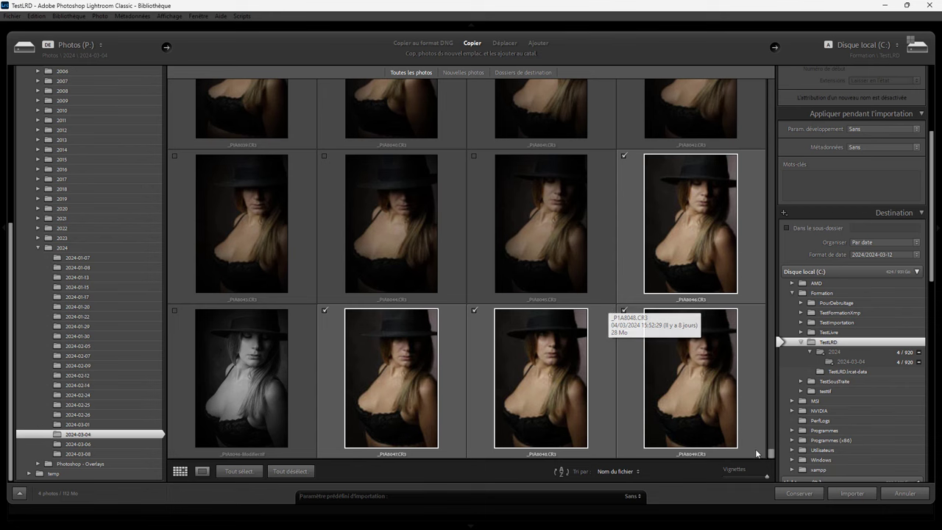
pyautogui.click(852, 493)
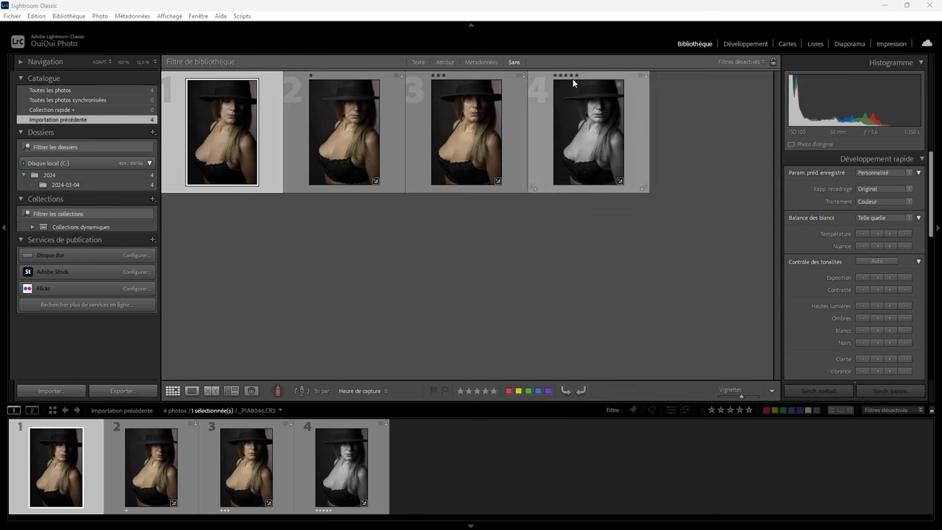
# Step: Select the five-star black-and-white portrait thumbnail in the Library grid
pyautogui.click(595, 142)
# Step: Open _P1A8049.CR3 in the Develop module and reveal its masks
pyautogui.click(741, 44)
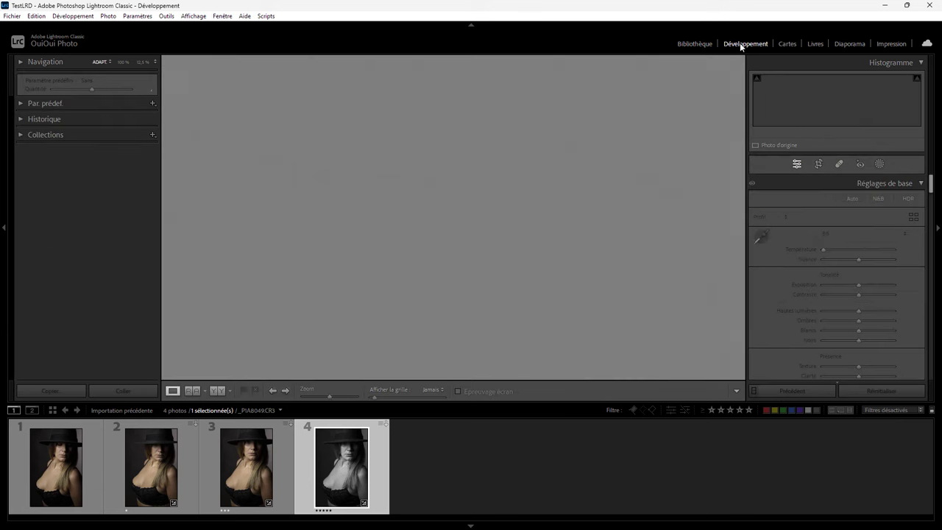
pyautogui.click(878, 163)
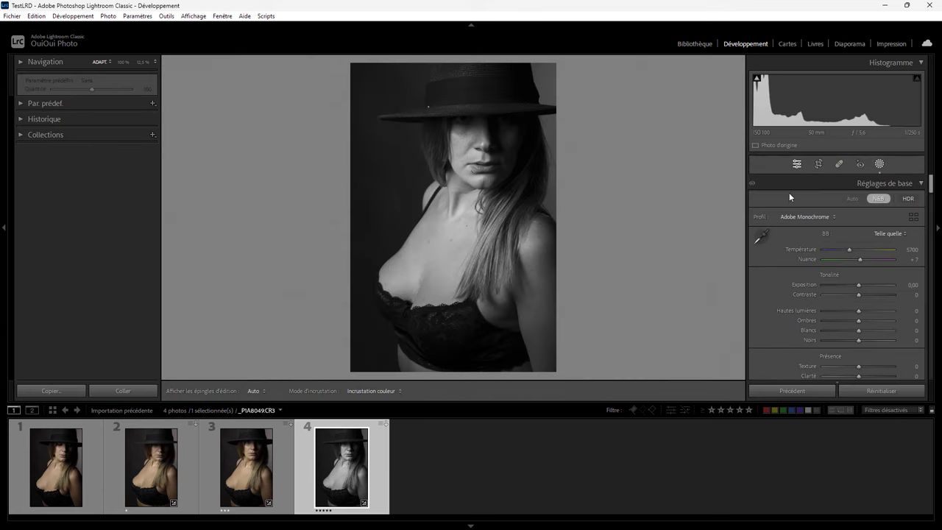